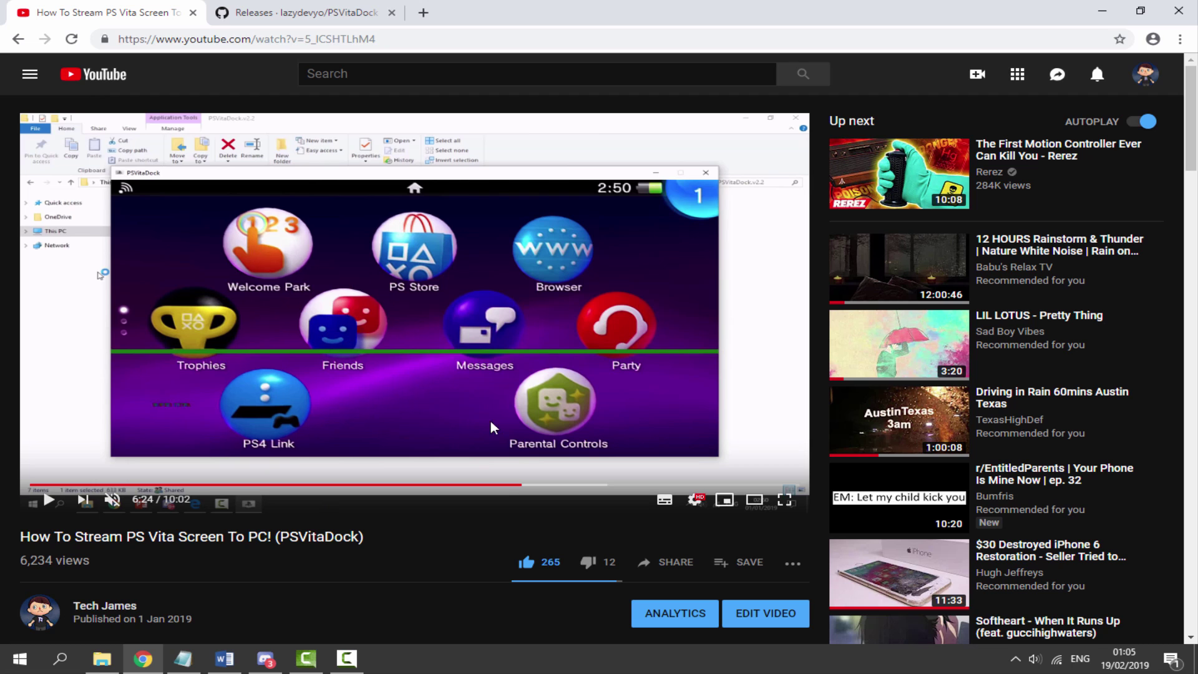
- Skim the earlier "How To Stream PS Vita Screen To PC! (PSVitaDock)" video by jumping to several points in its timeline
click(366, 382)
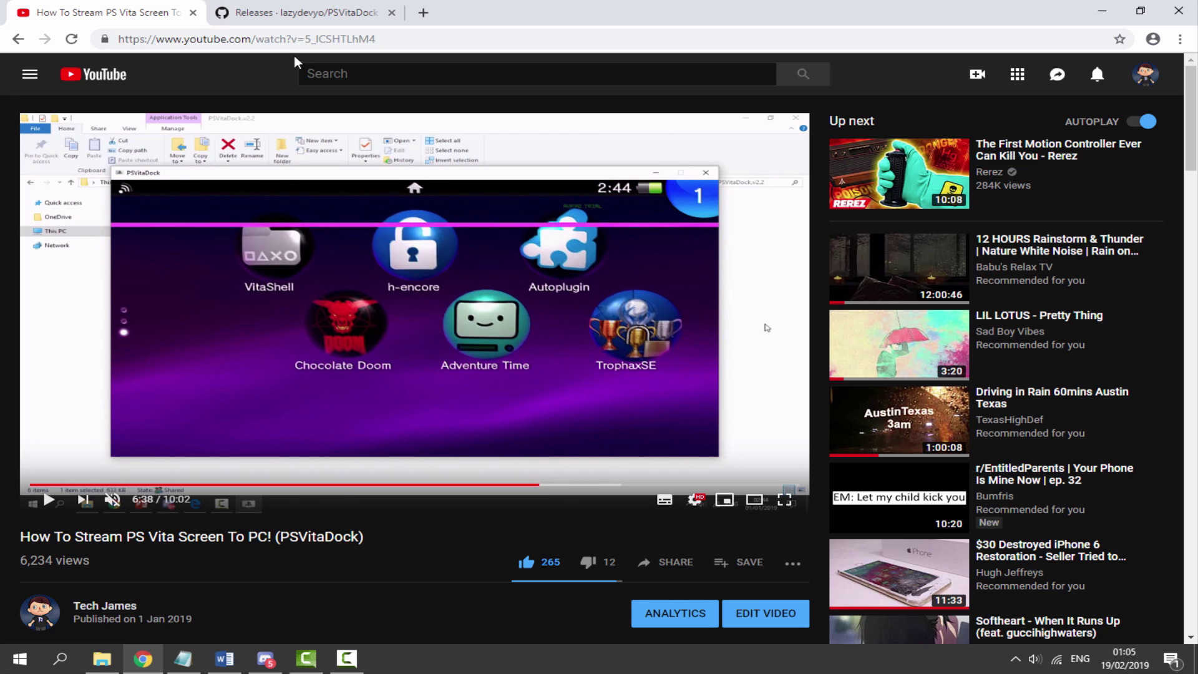
click(88, 485)
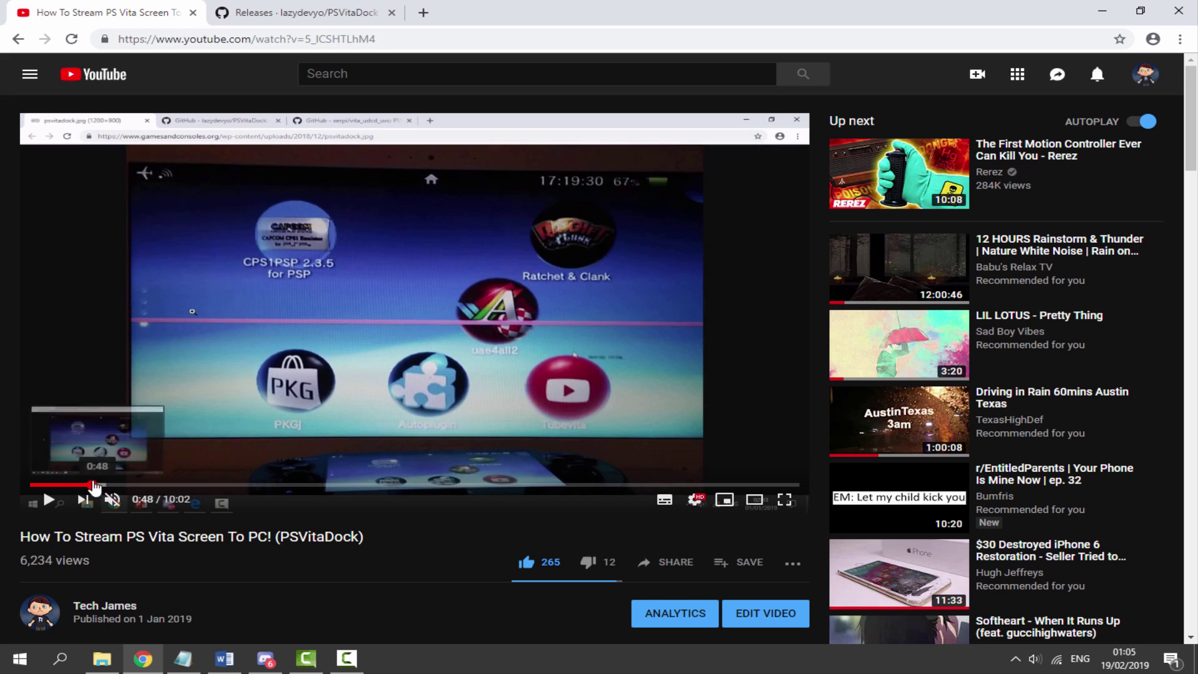
click(185, 485)
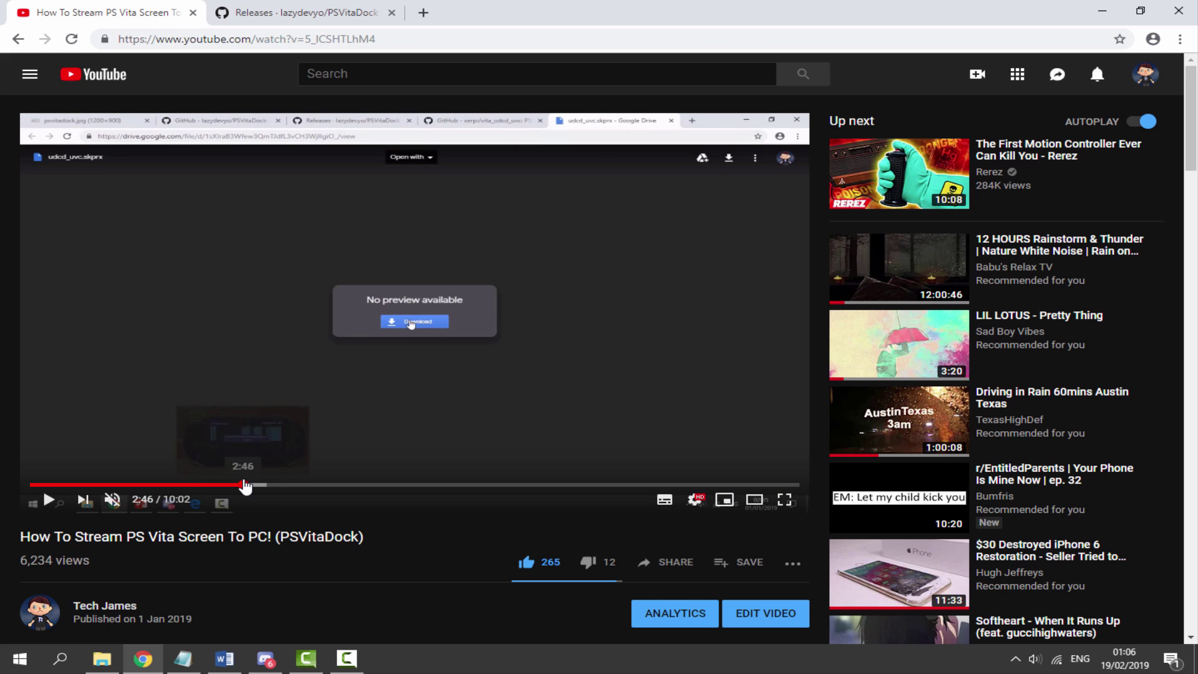
click(246, 484)
click(344, 484)
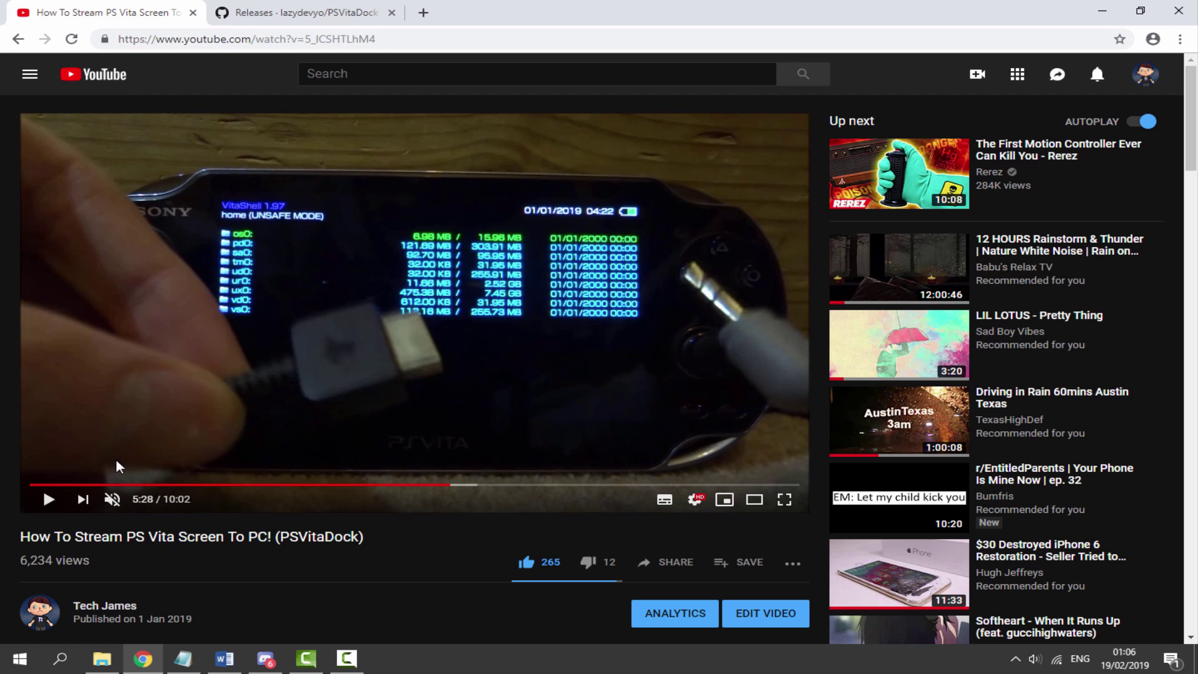
click(80, 484)
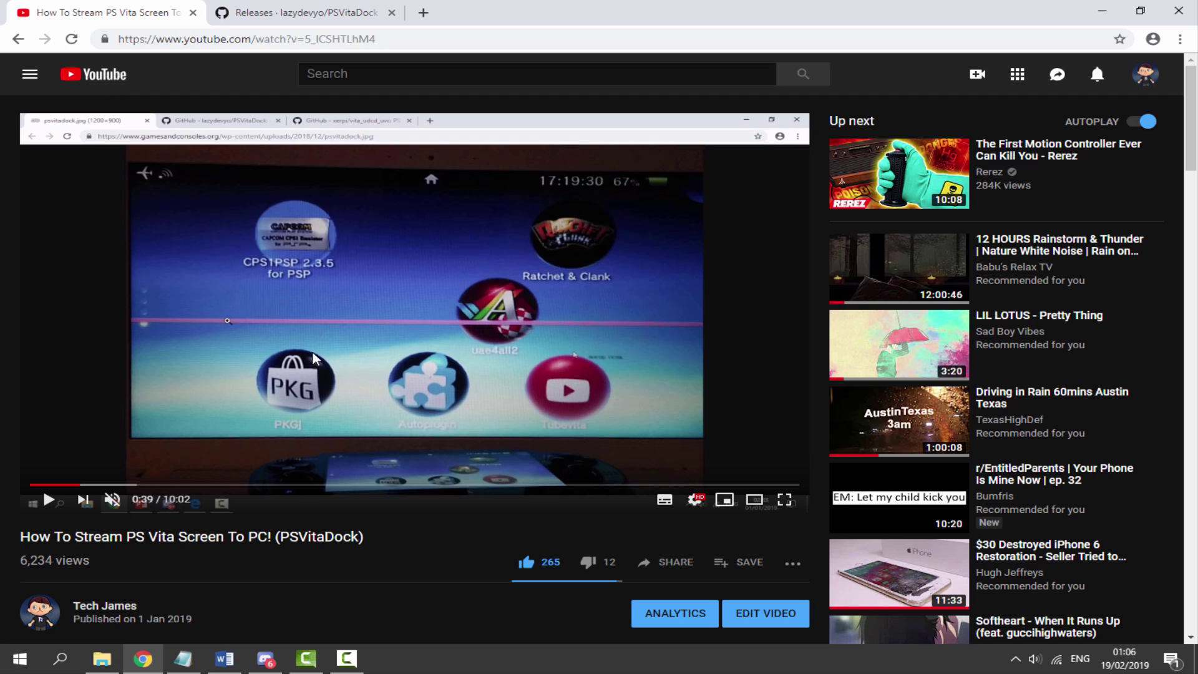
- Download PSVitaDock.v4.x86_64.zip from the PSVitaDock v4 + RemotePC release on the GitHub releases page
click(312, 9)
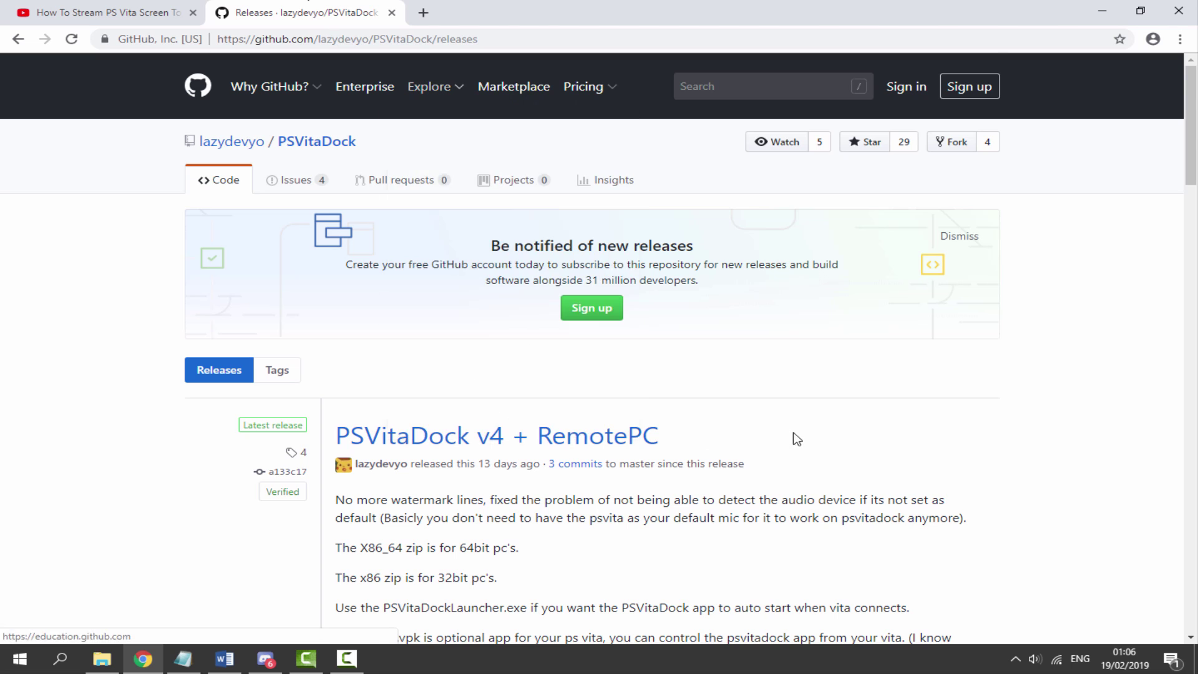
scroll(550, 394, down, 5)
scroll(547, 403, down, 20)
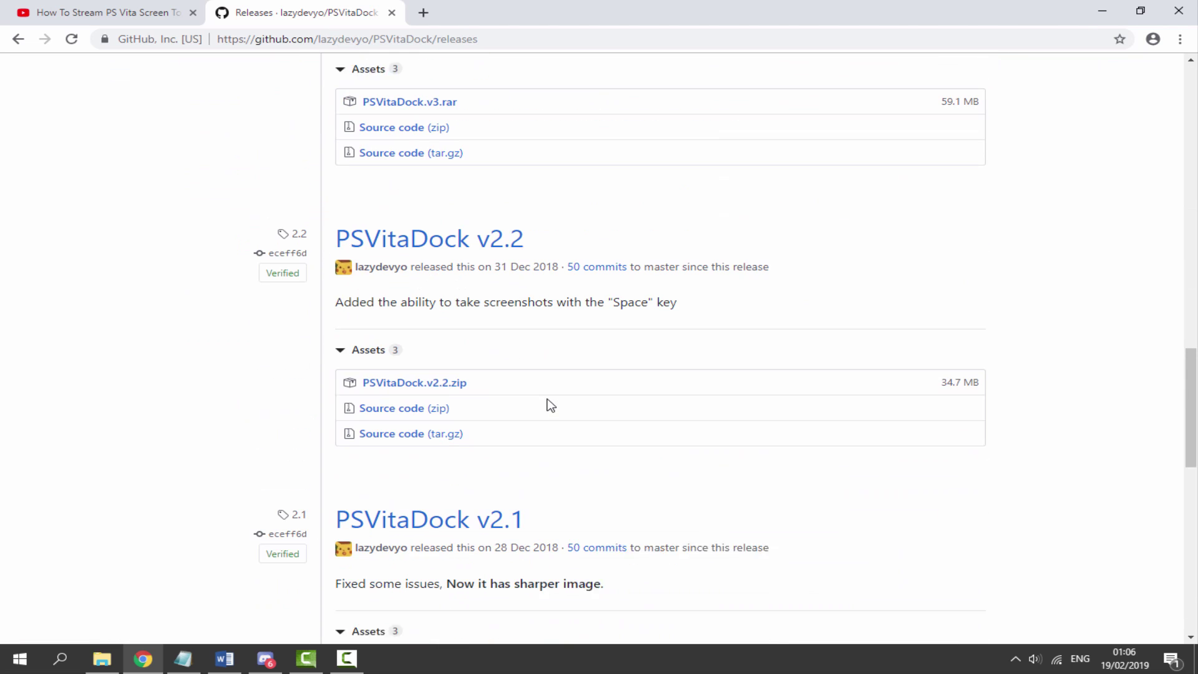
scroll(530, 341, up, 20)
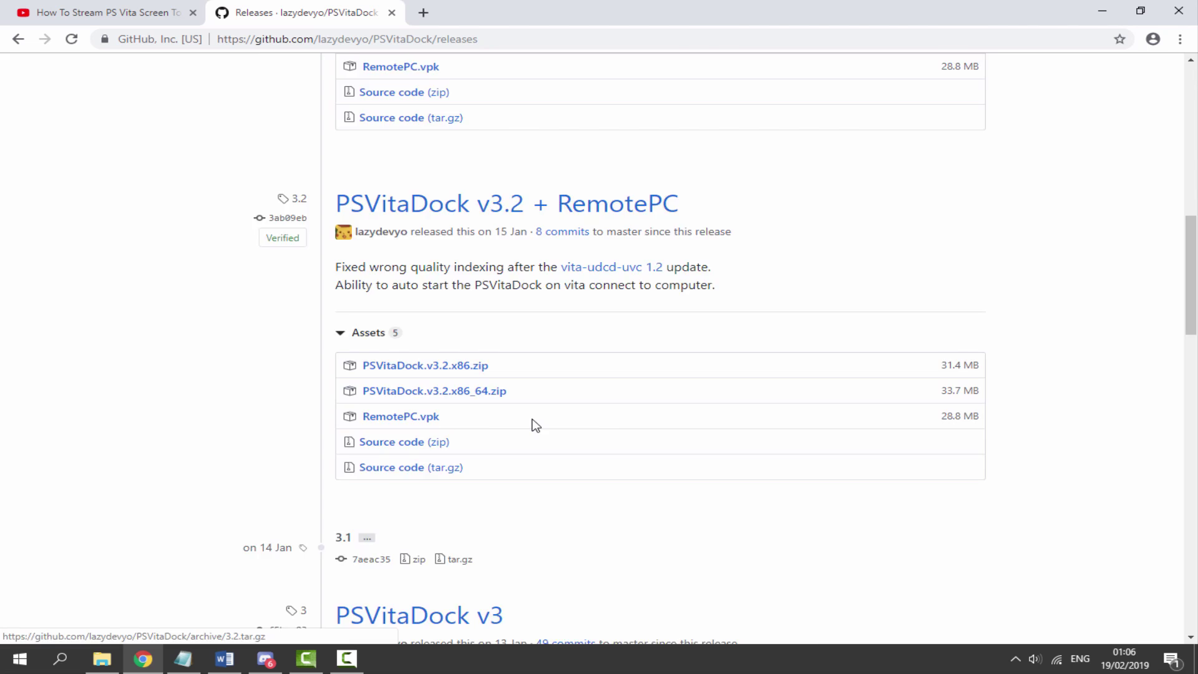
scroll(531, 377, down, 1)
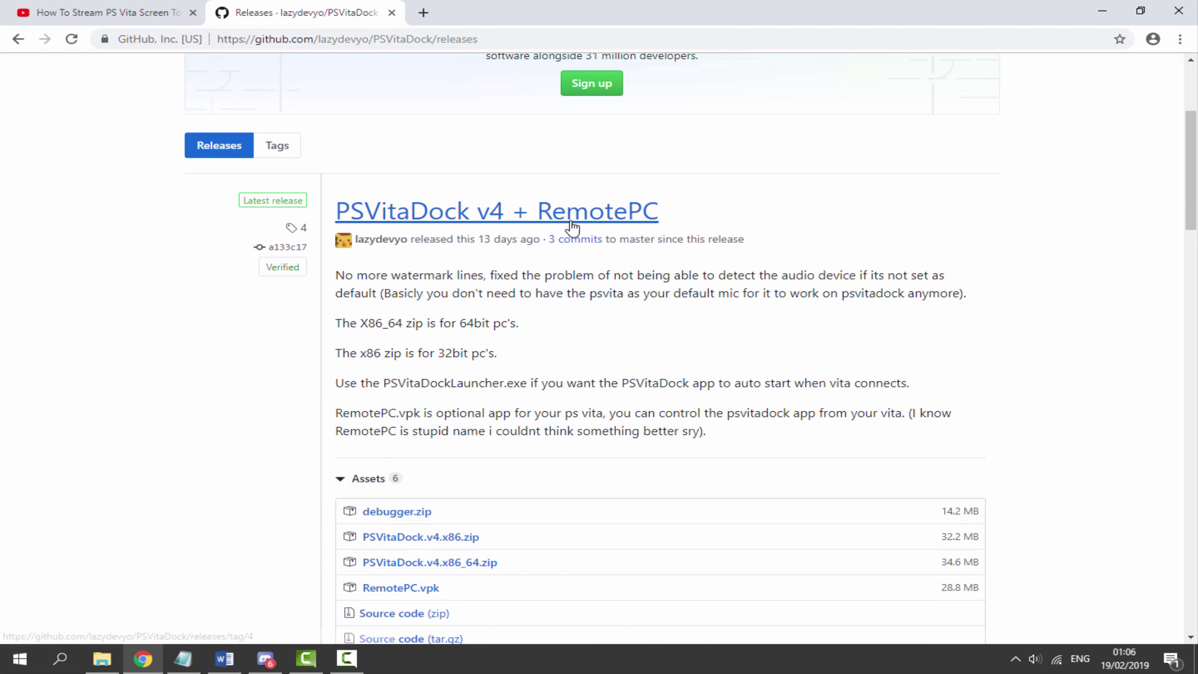
scroll(570, 227, down, 2)
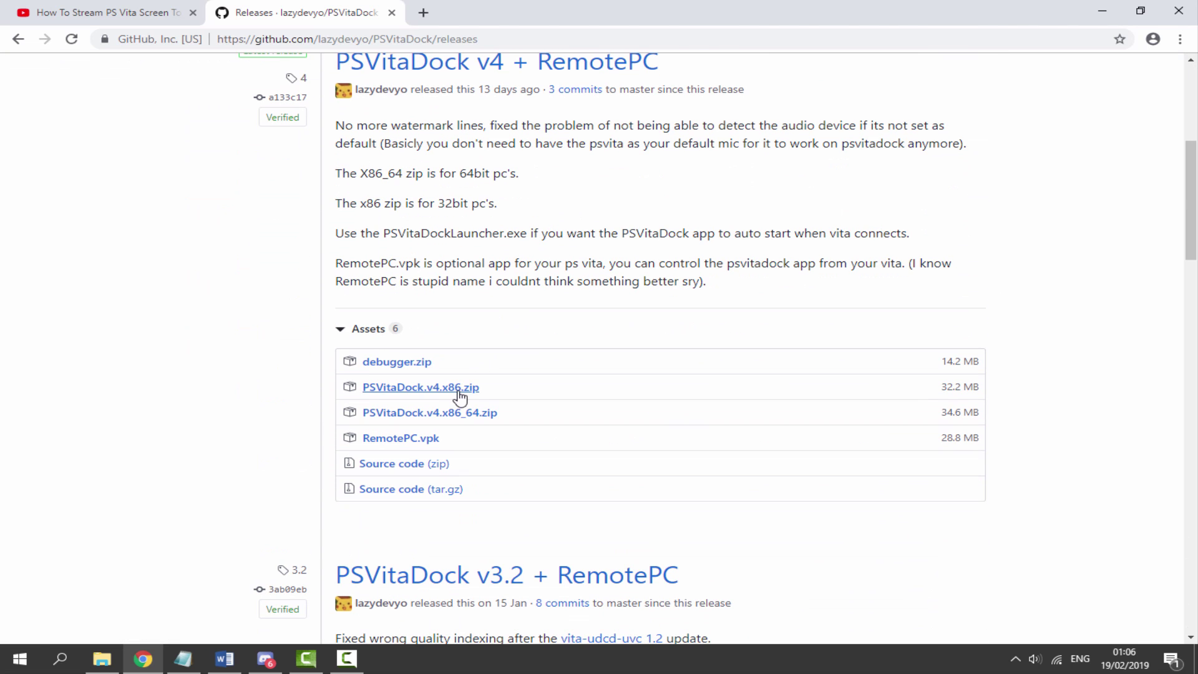
scroll(507, 361, down, 1)
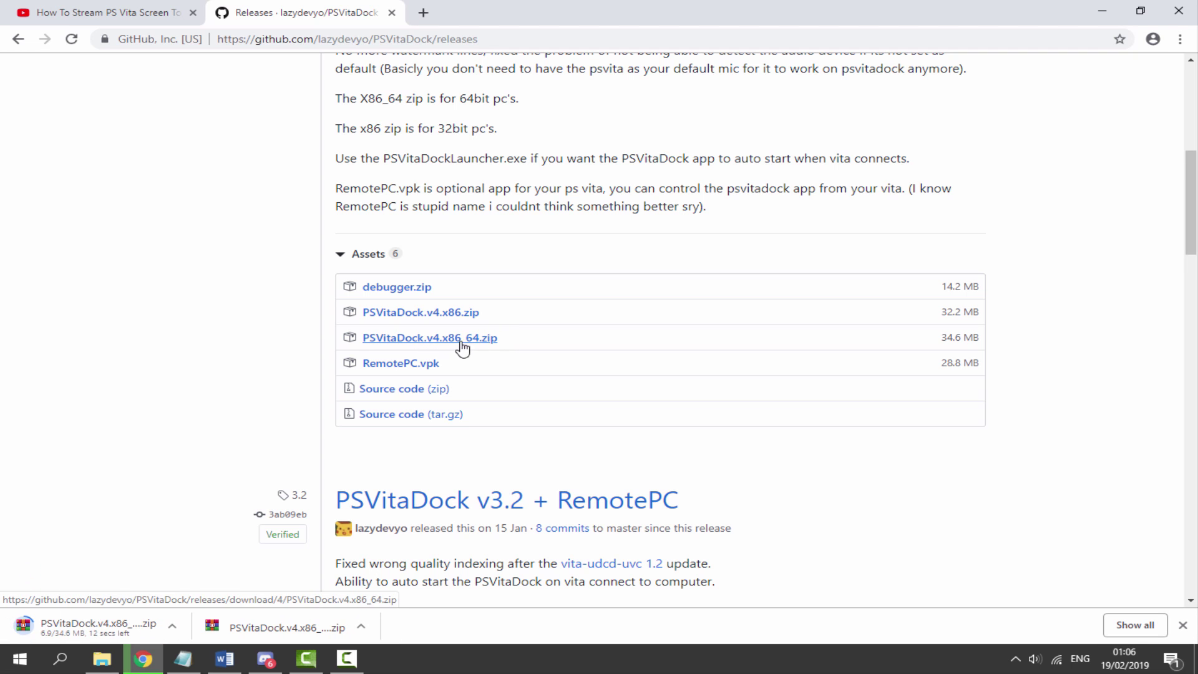
scroll(474, 347, down, 2)
scroll(459, 262, up, 2)
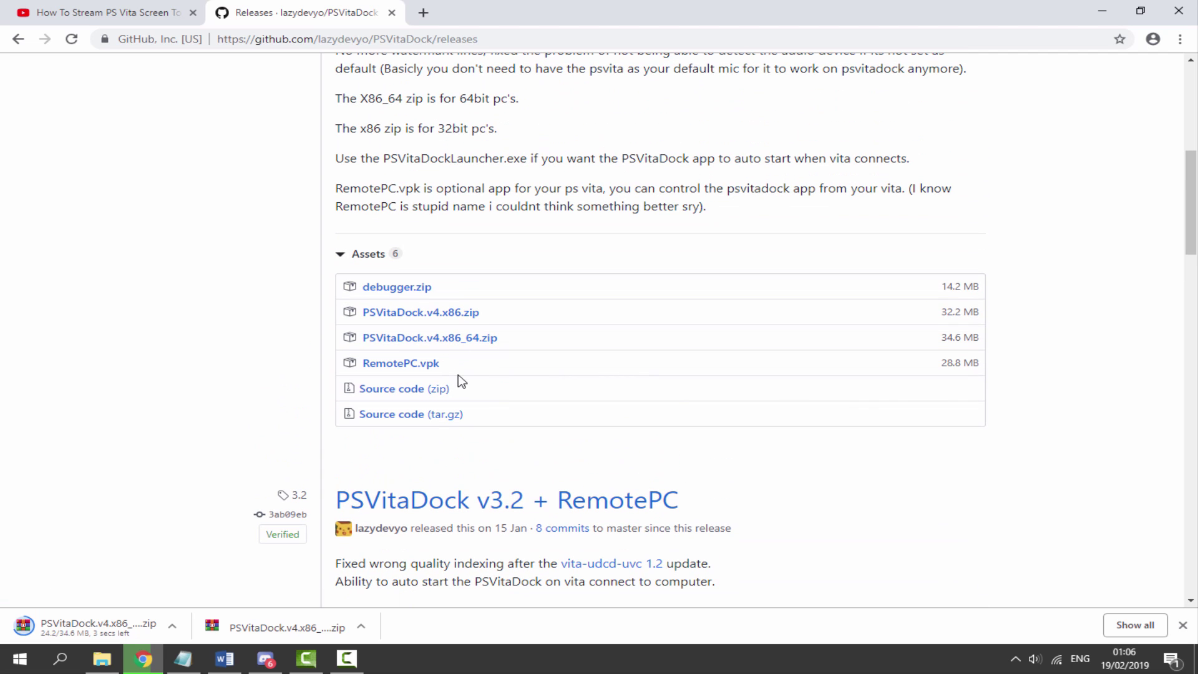
click(1183, 625)
scroll(497, 513, up, 2)
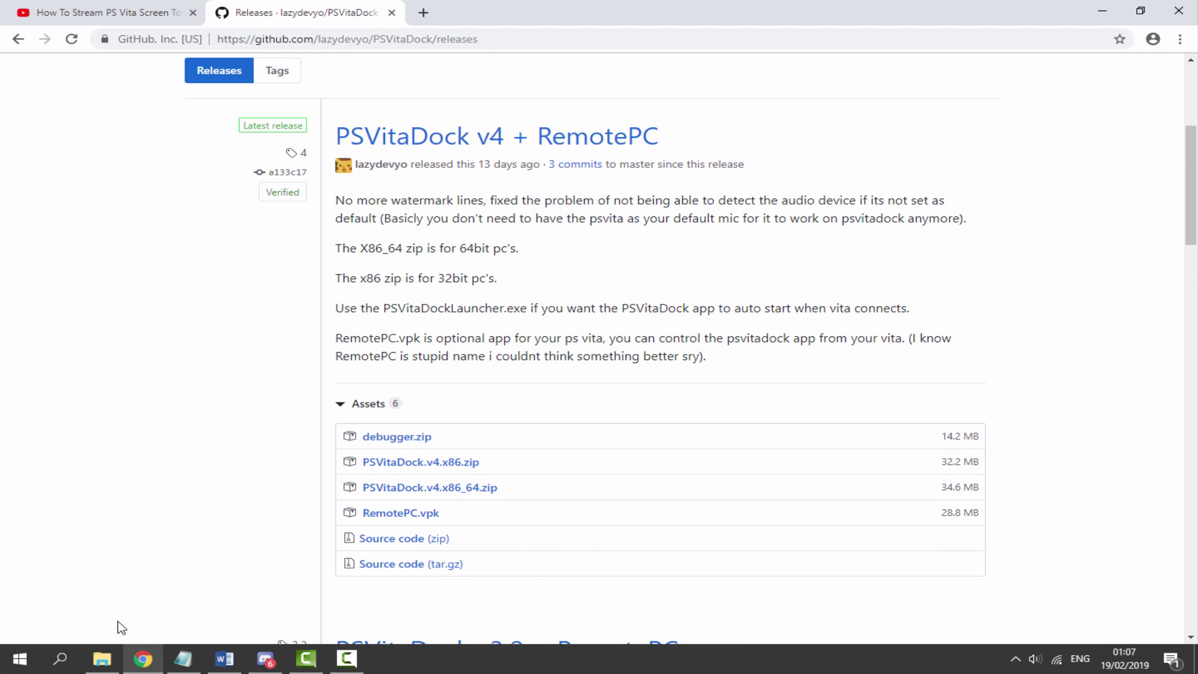
- Extract PSVitaDock.v4.x86_64.zip directly into the PS Vita2 folder in File Explorer
click(106, 661)
click(340, 249)
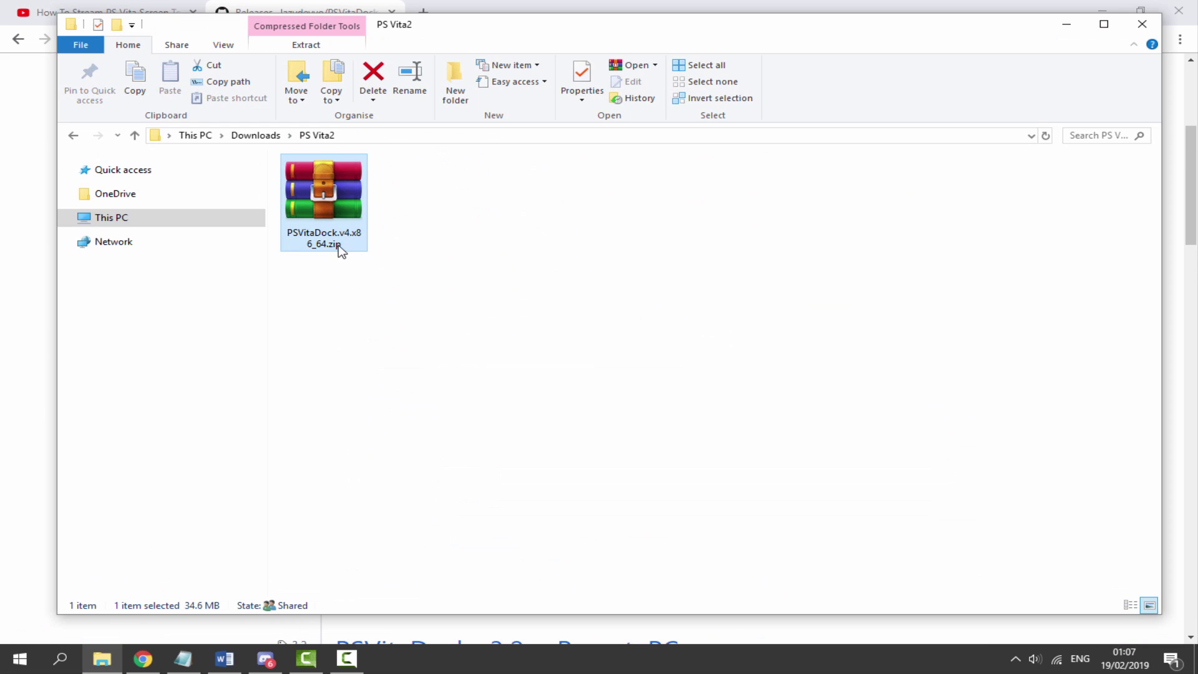
right_click(343, 197)
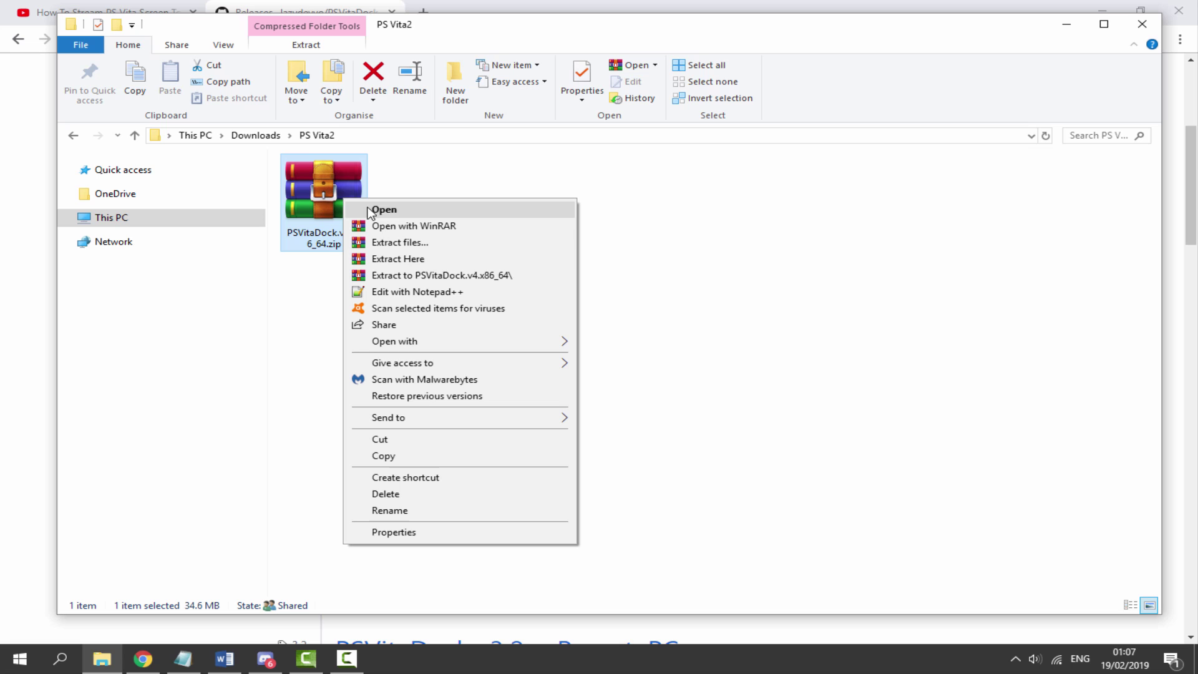
click(403, 259)
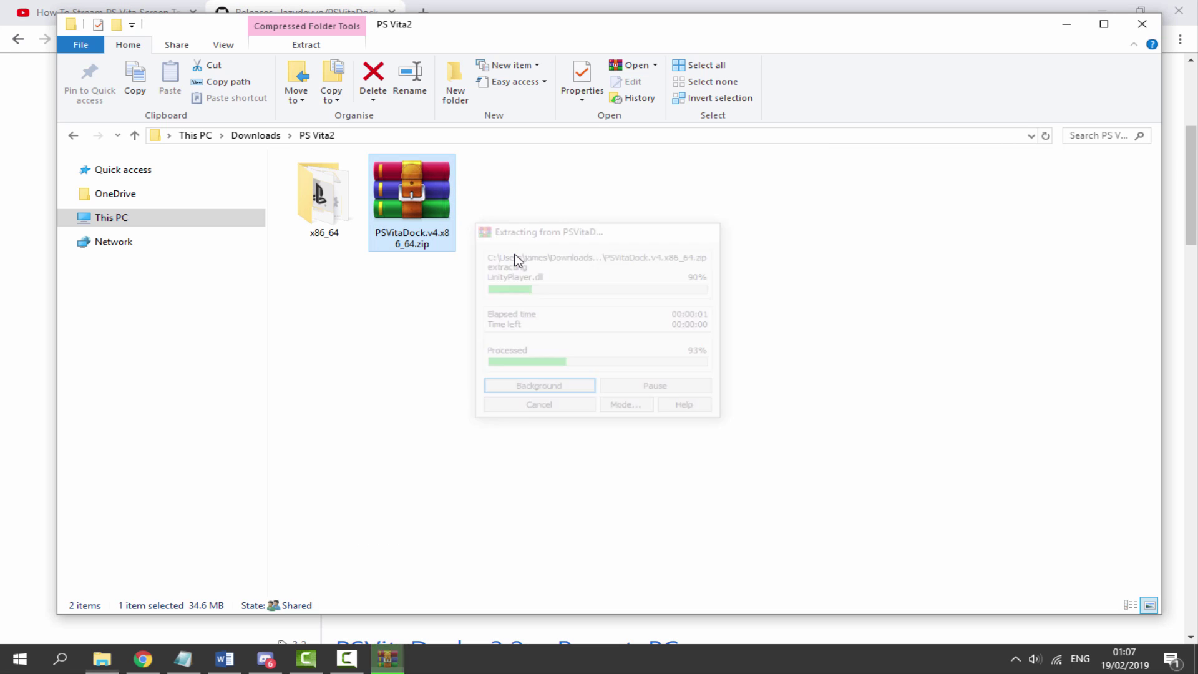
click(513, 258)
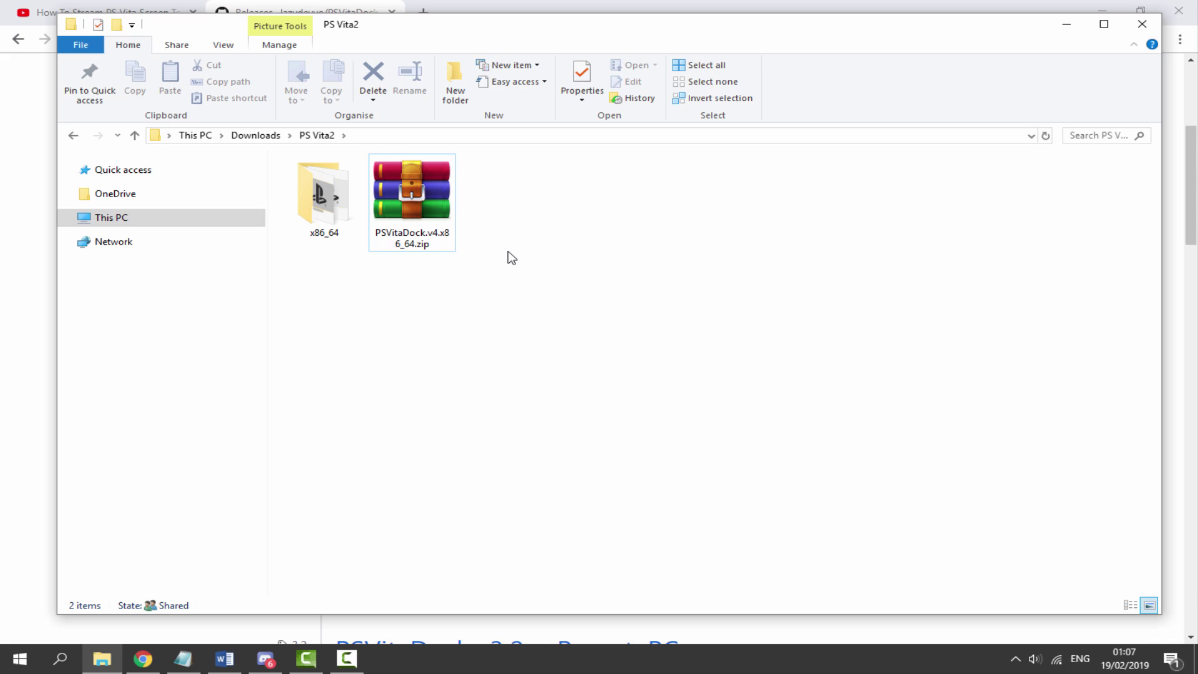
- Launch PSVitaDock.exe from the extracted x86_64 folder
double_click(322, 198)
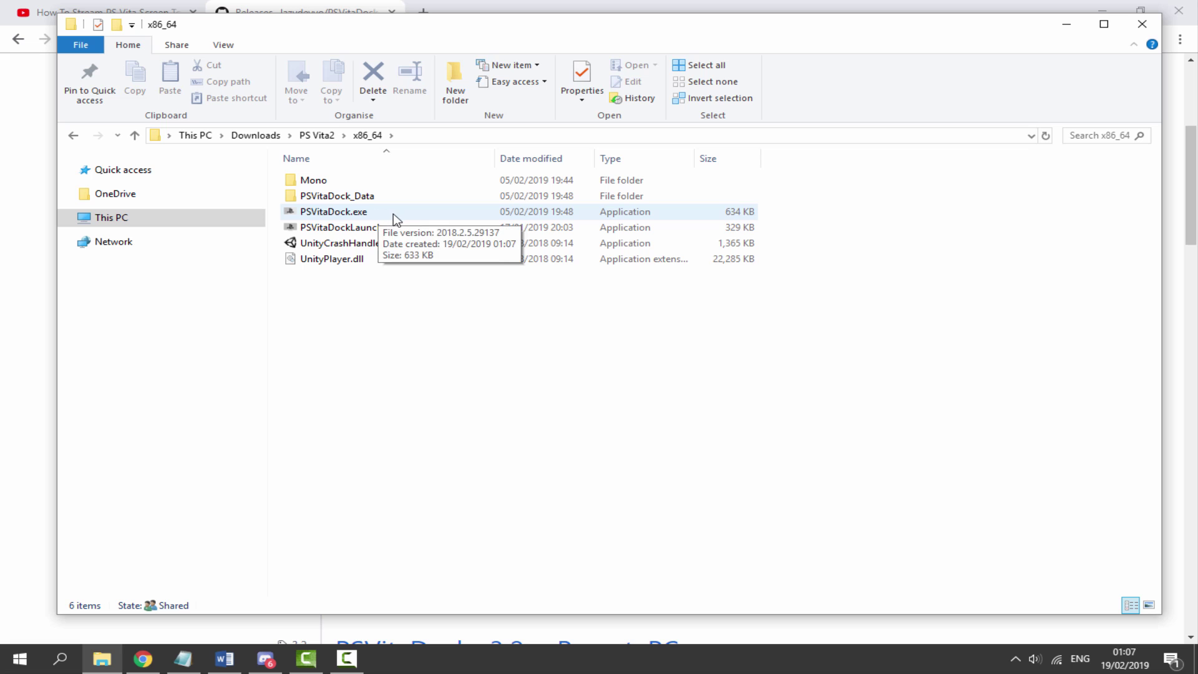
click(393, 214)
double_click(393, 213)
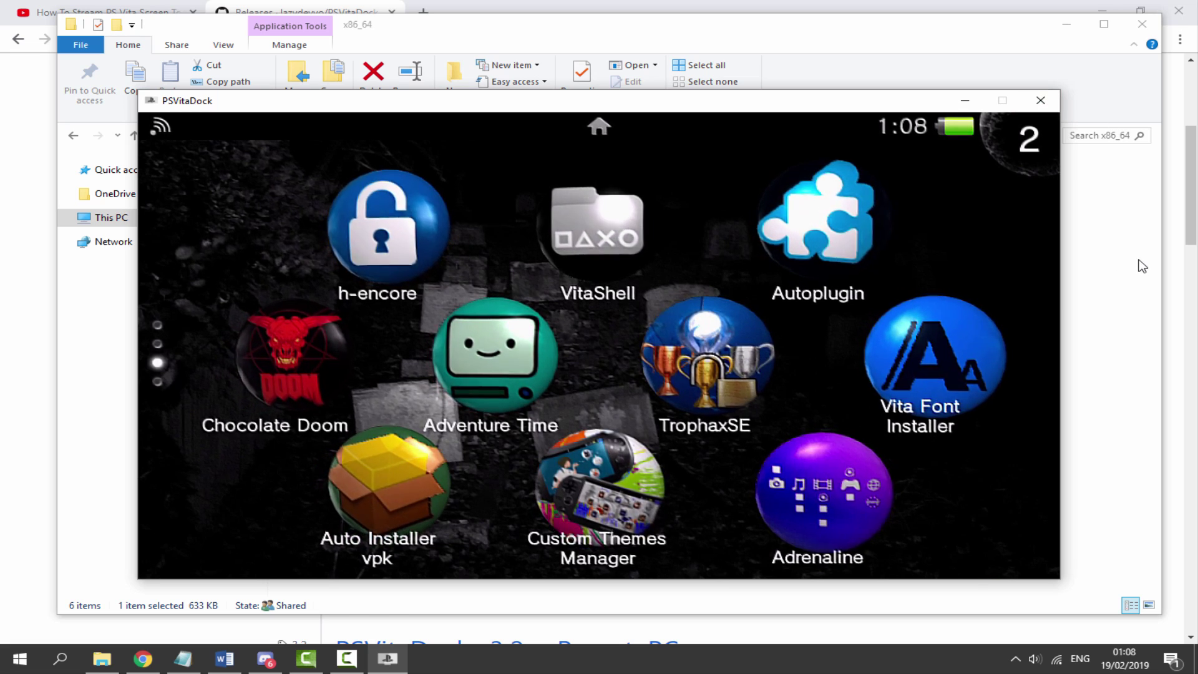
- Show the PSVitaDock settings and try the HQ graphics mode, returning it to SMOOTH
key(Escape)
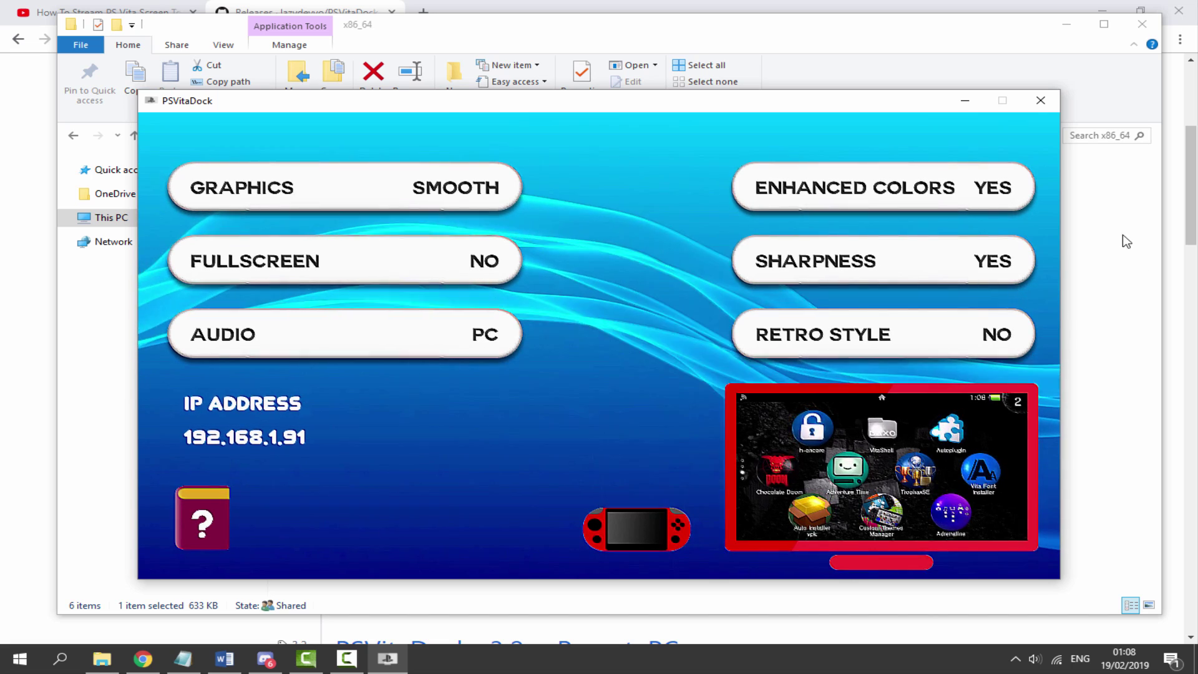
click(455, 188)
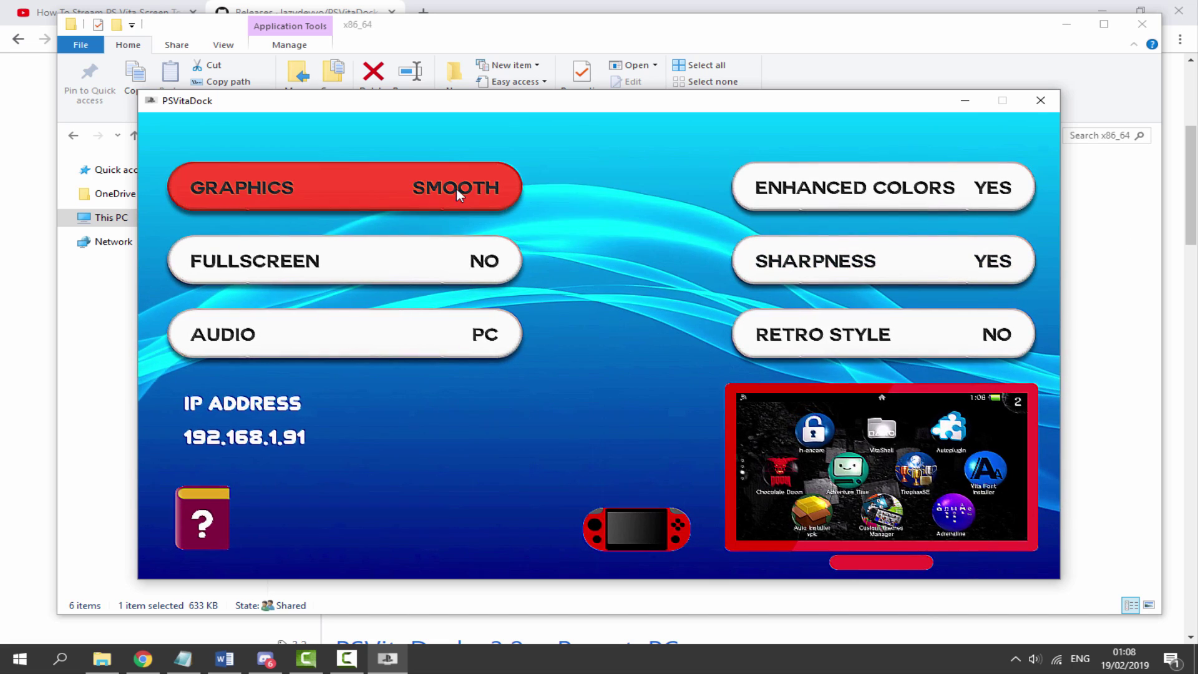
click(418, 190)
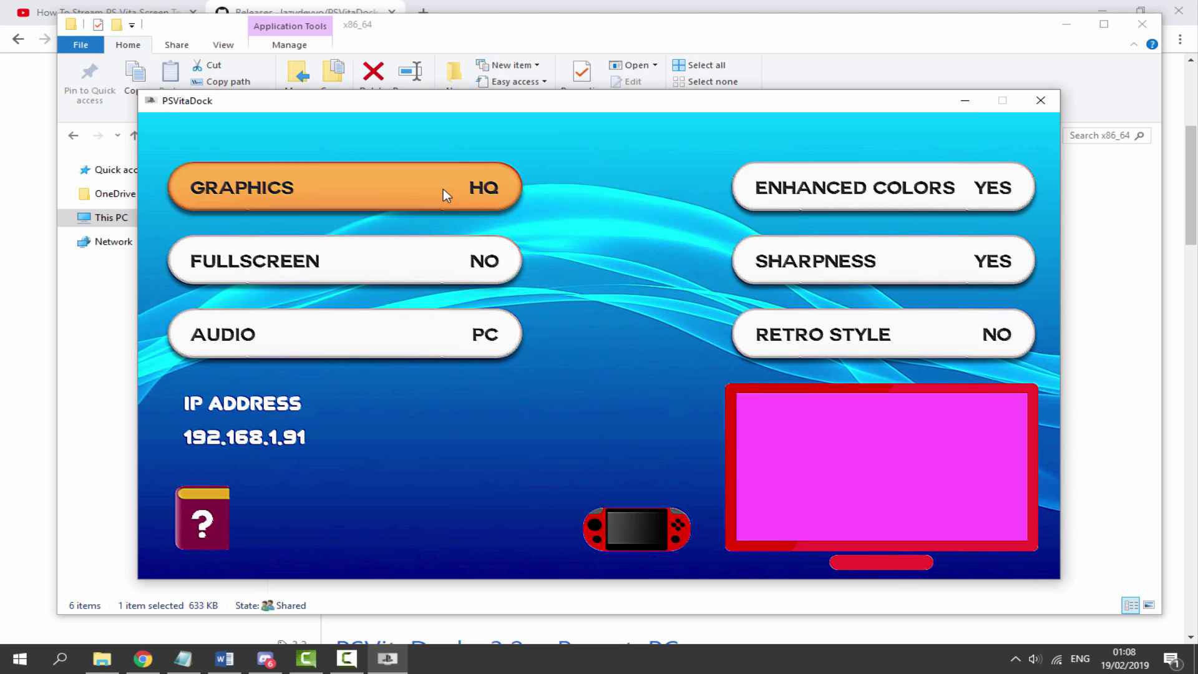
click(468, 184)
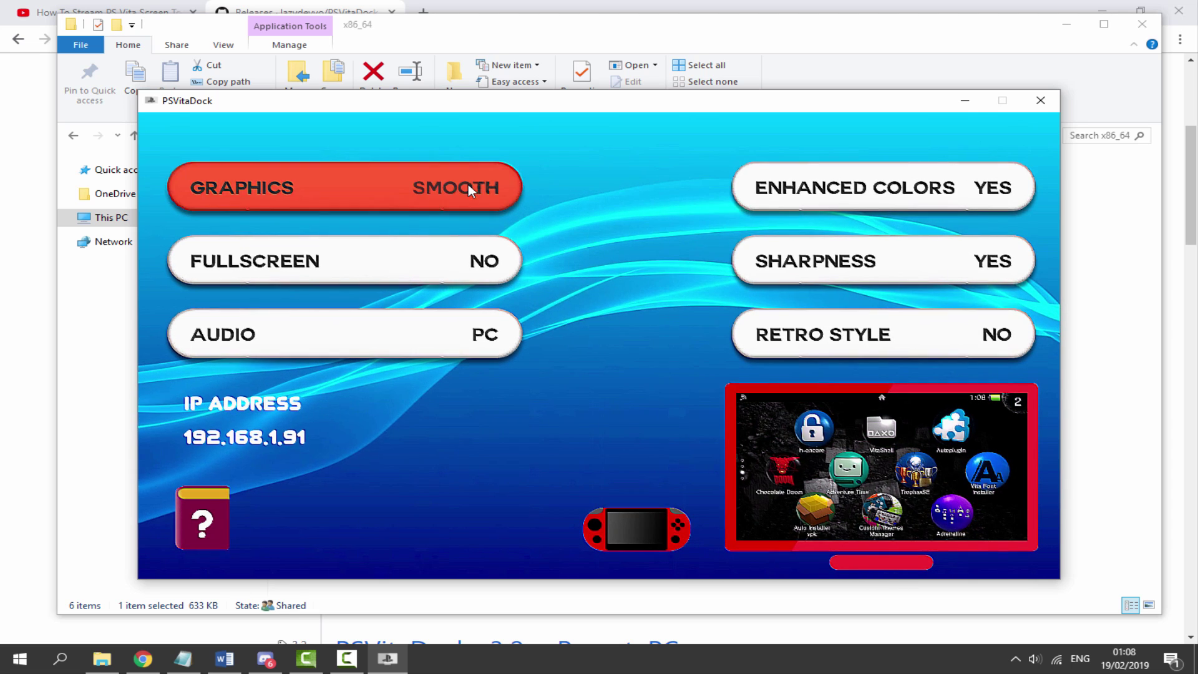
- Switch fullscreen to YES and back to NO, and move the PSVitaDock window back toward the middle of the desktop
click(475, 260)
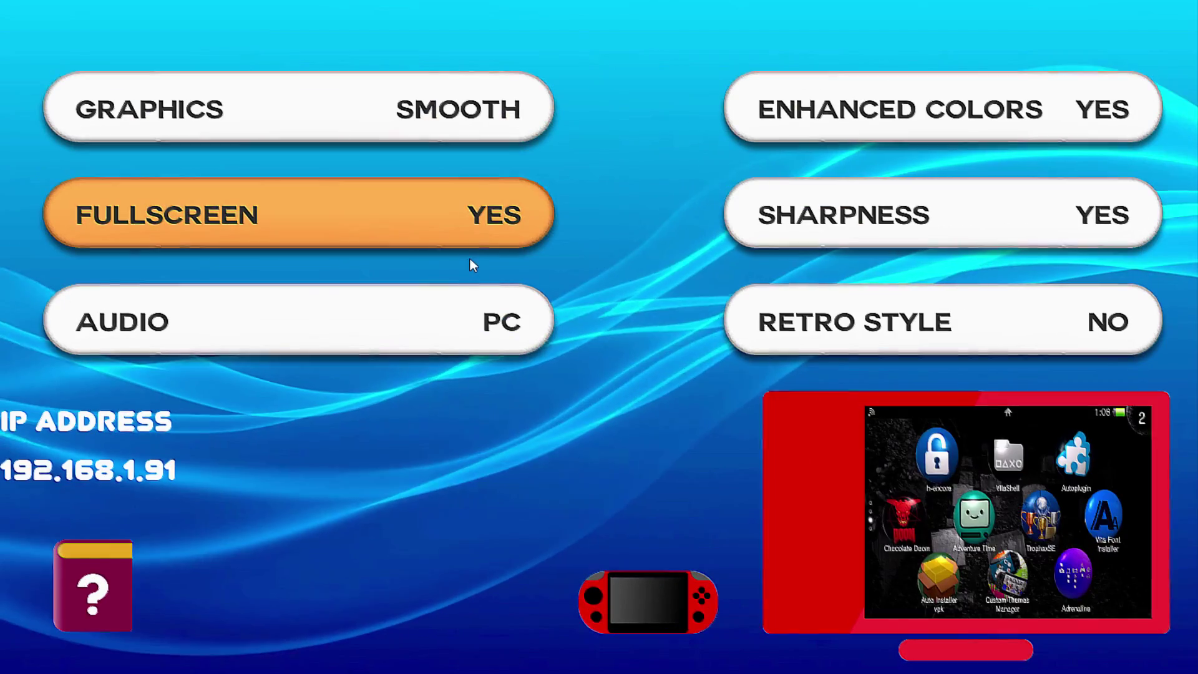
click(493, 218)
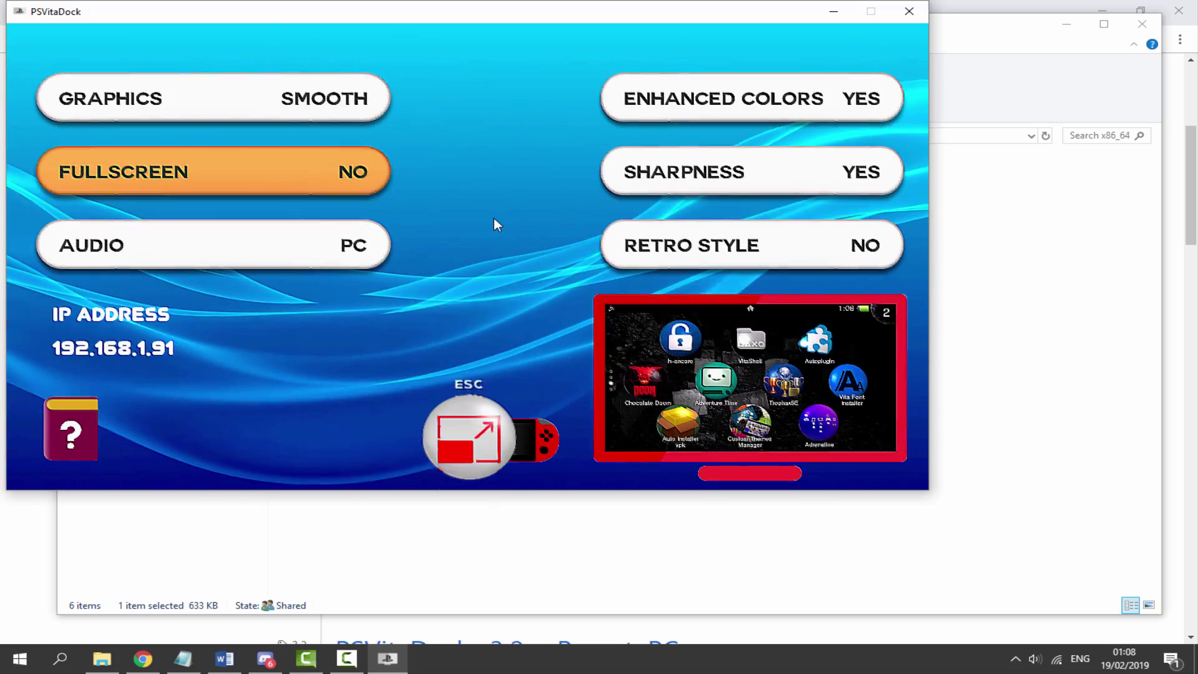
drag(500, 51, 667, 104)
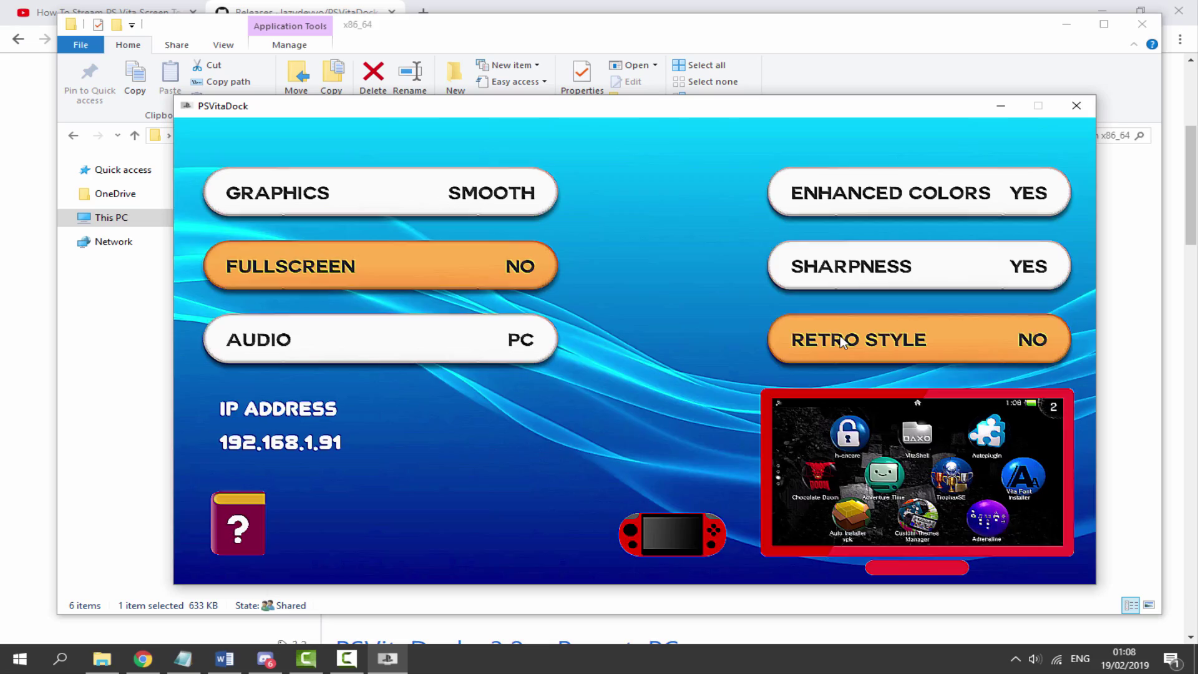
- Try the retro style option and return it to NO
click(860, 343)
click(872, 342)
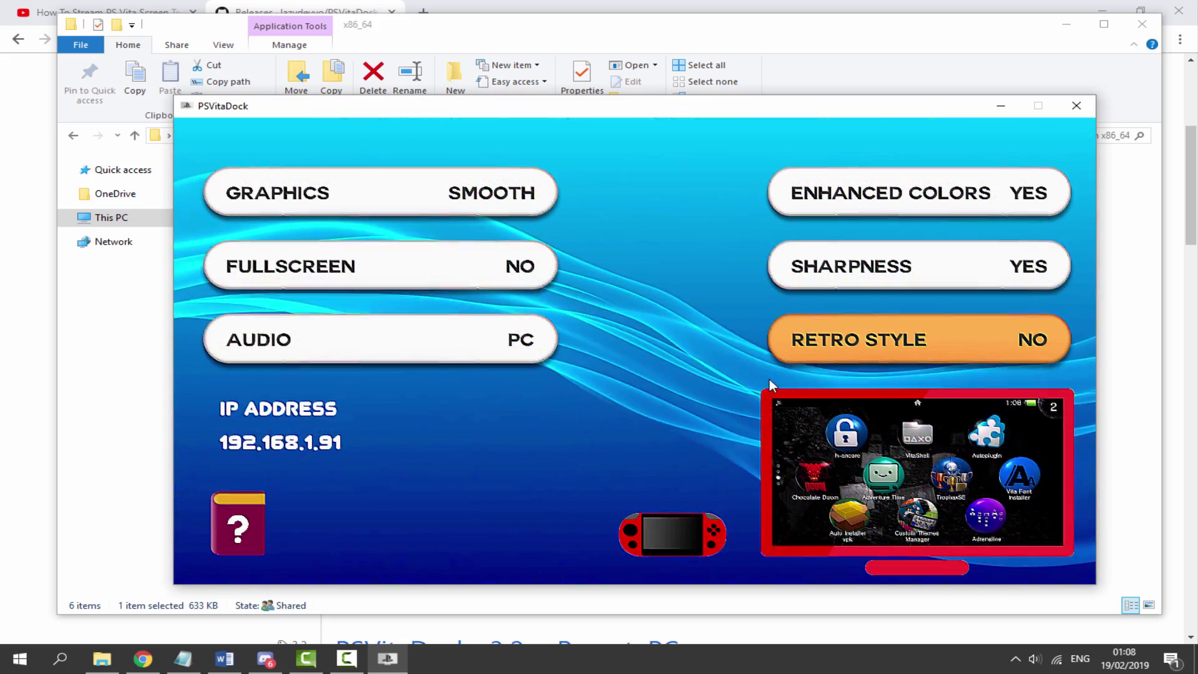
click(843, 469)
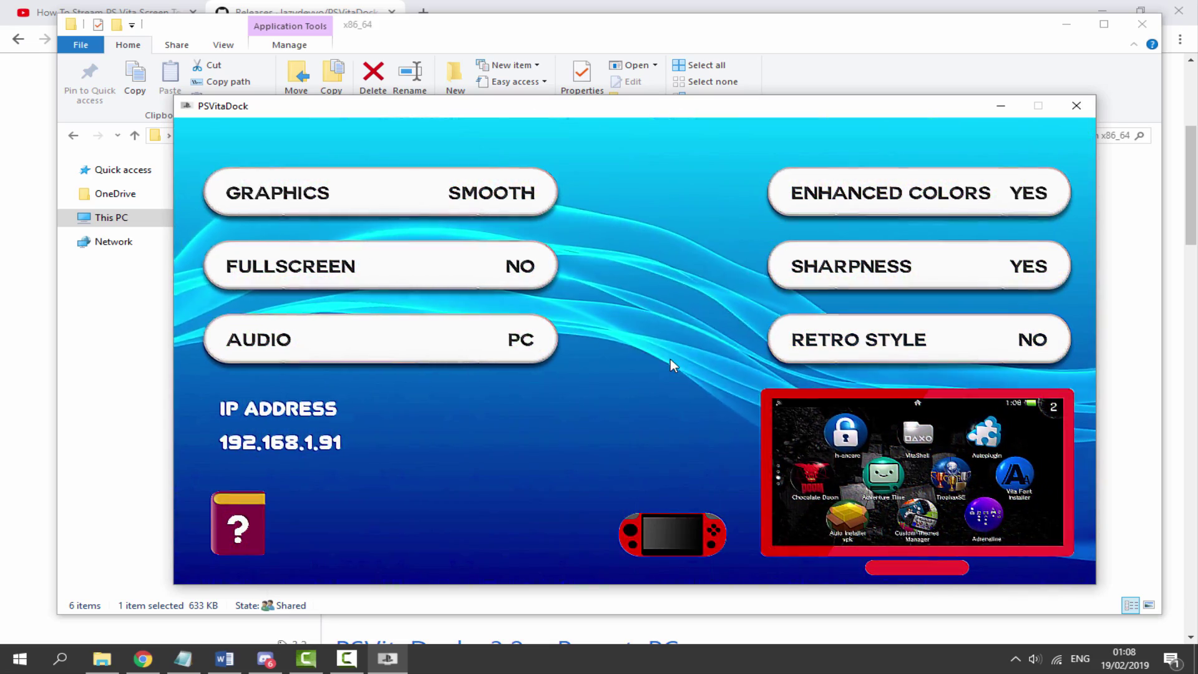